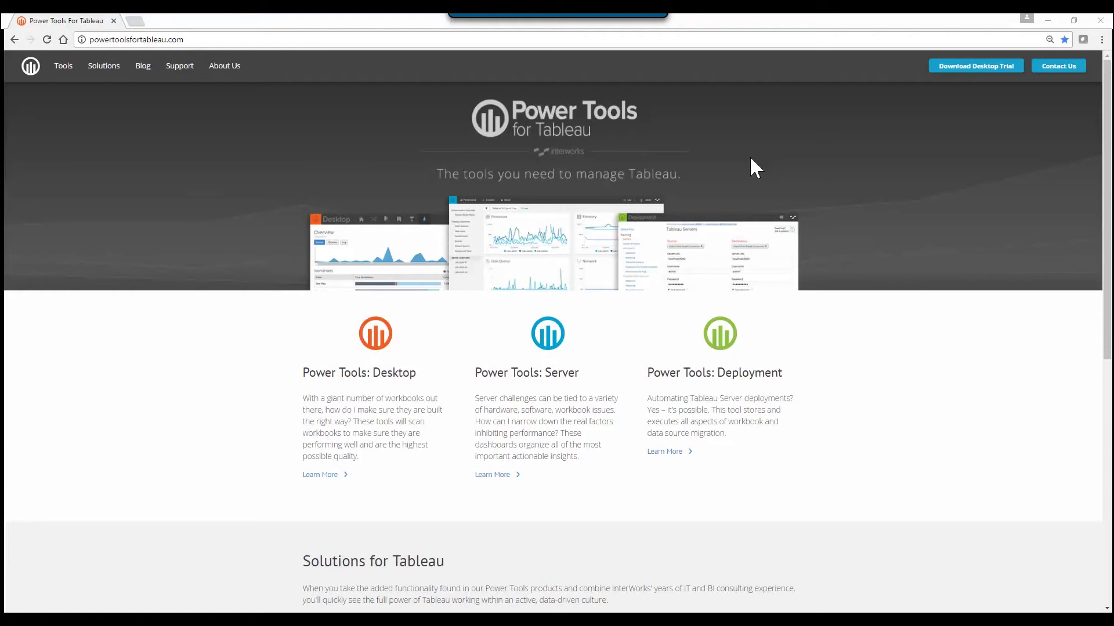
Open the blog list and the 'VIDEO: Tableau Workbook Deployment Made Easy' post.
mouse_move(137, 68)
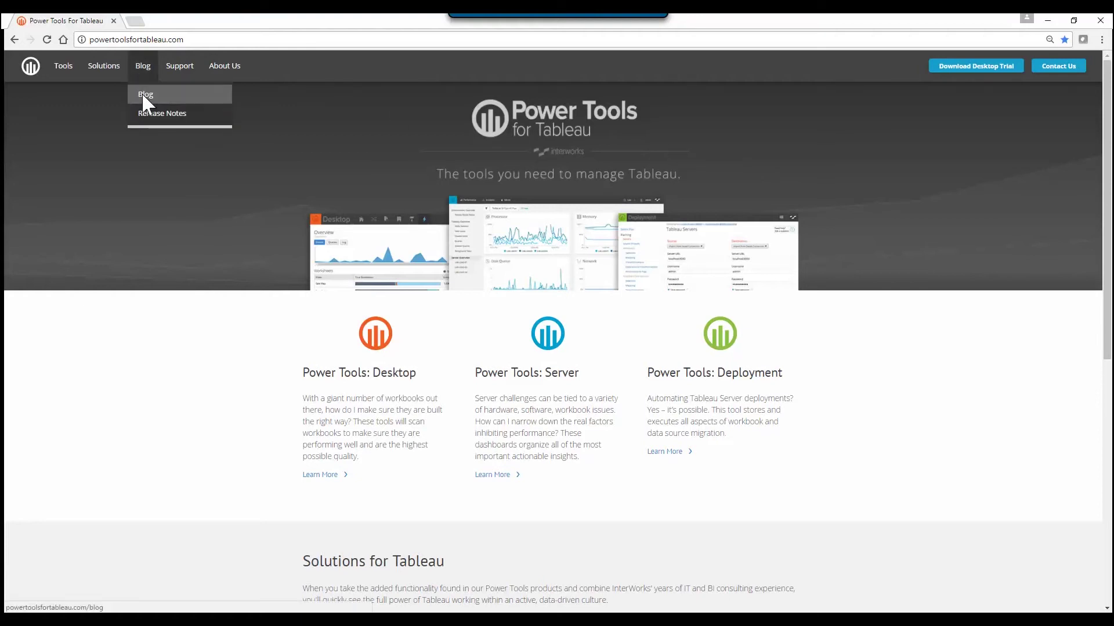
left_click(142, 94)
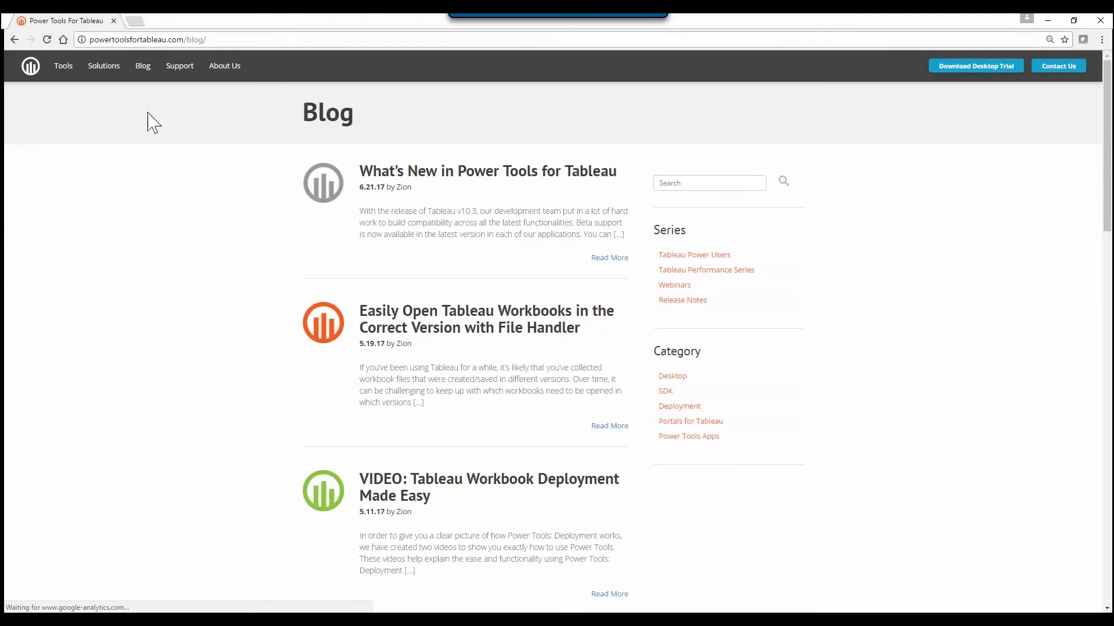
scroll(192, 375, "down", 2)
scroll(192, 375, "down", 4)
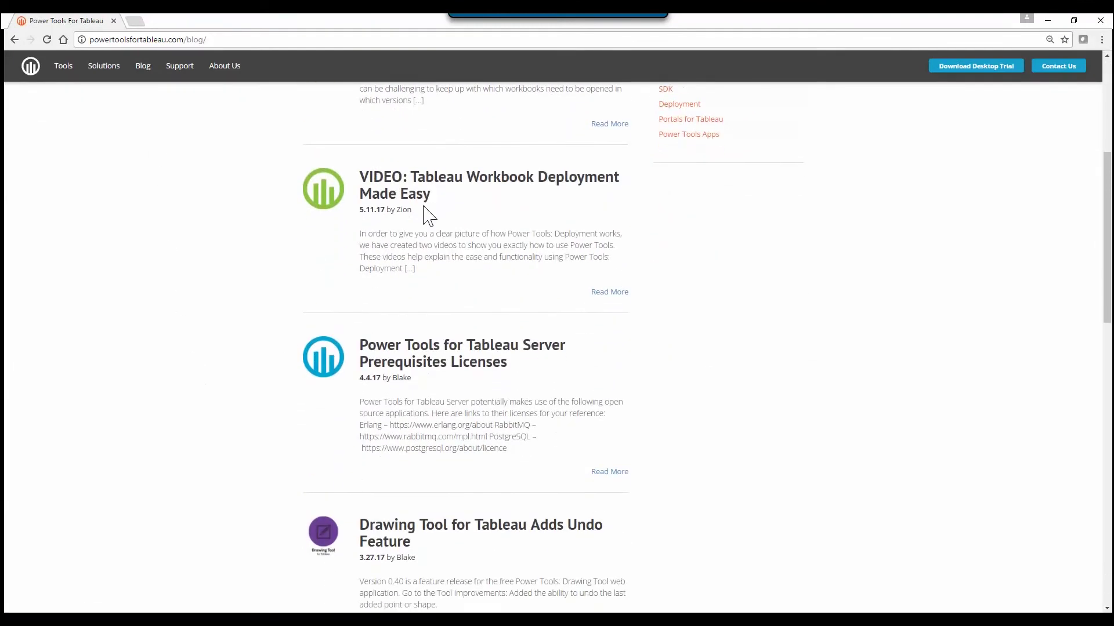
left_click(430, 191)
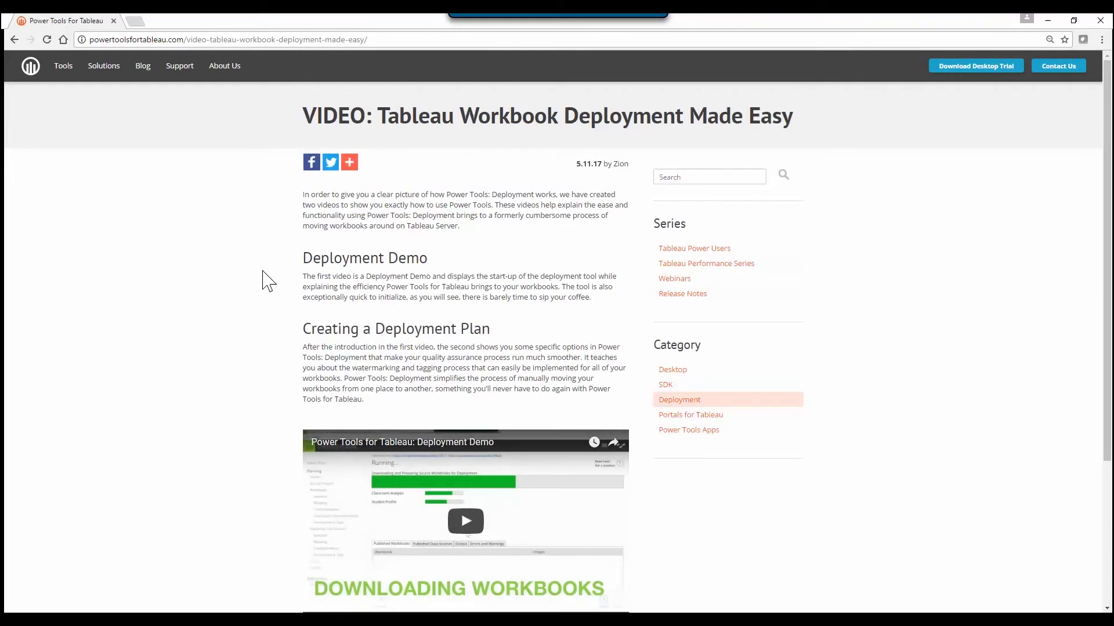
Go to the Tools > Desktop product page and jump to its Data Source Auditing section.
mouse_move(58, 70)
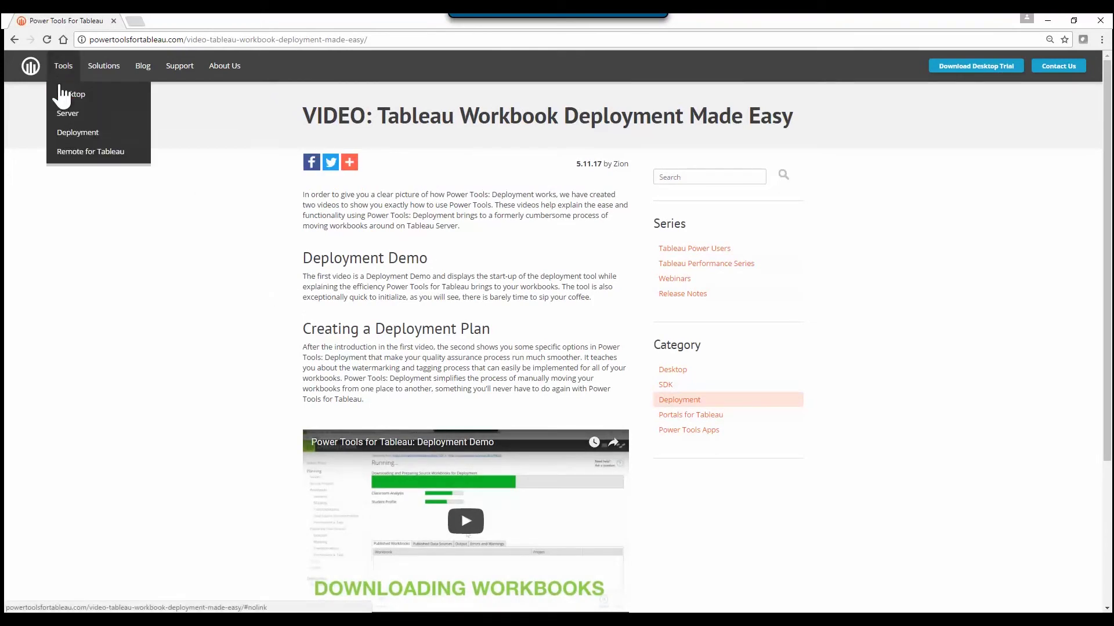
left_click(62, 94)
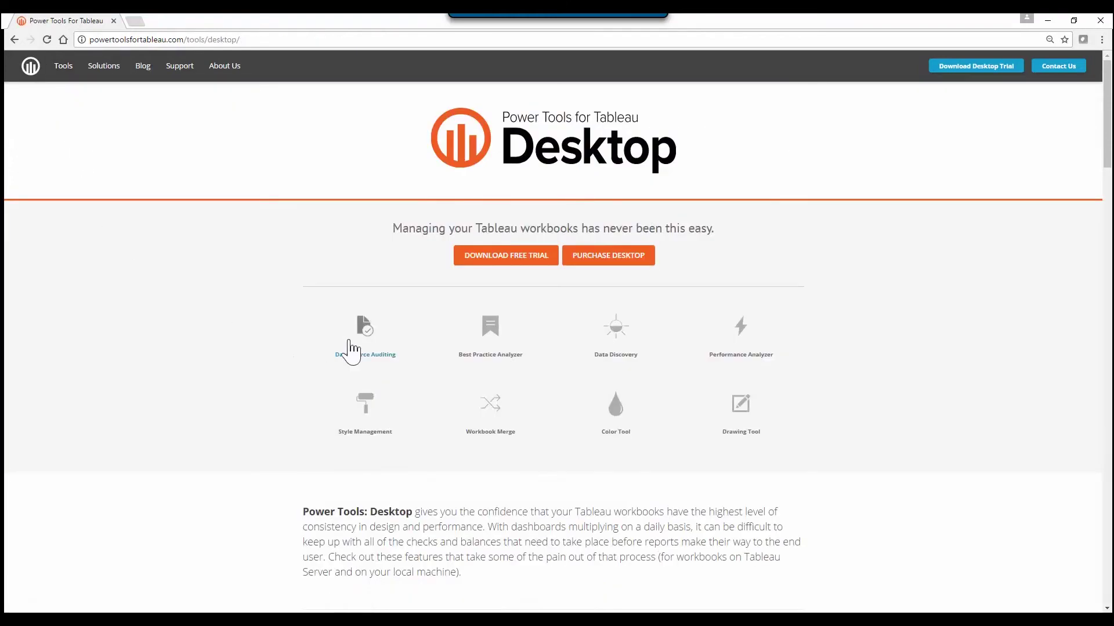
left_click(369, 341)
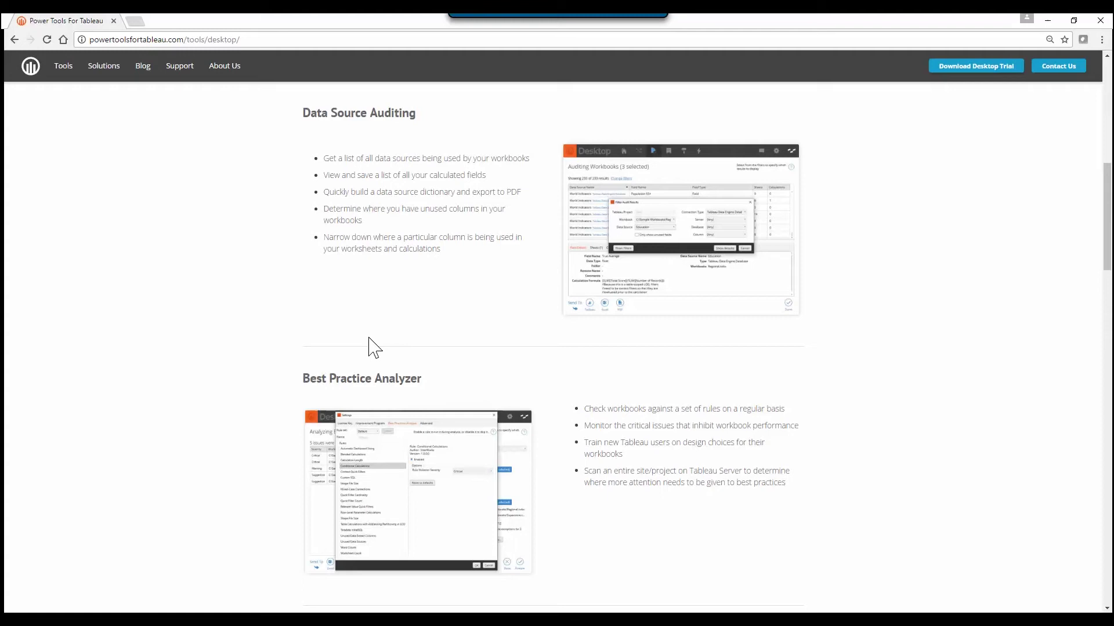
Switch to Power Tools Desktop and run a Data Source Audit on all 55 workbooks.
key("alt+Tab")
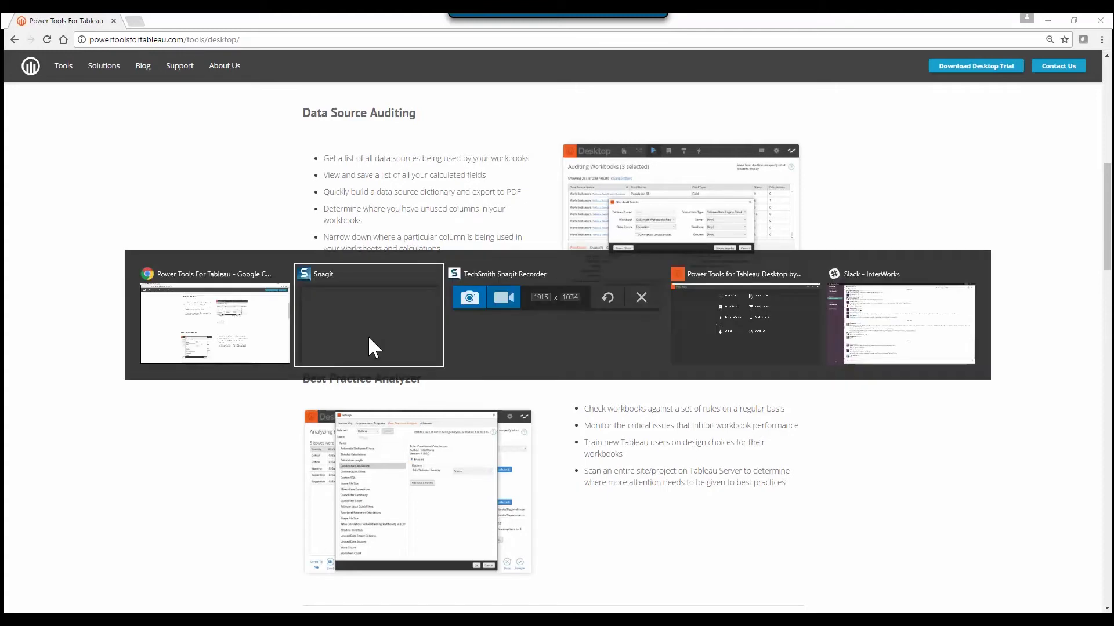
key("alt+Tab")
key("alt+Tab")
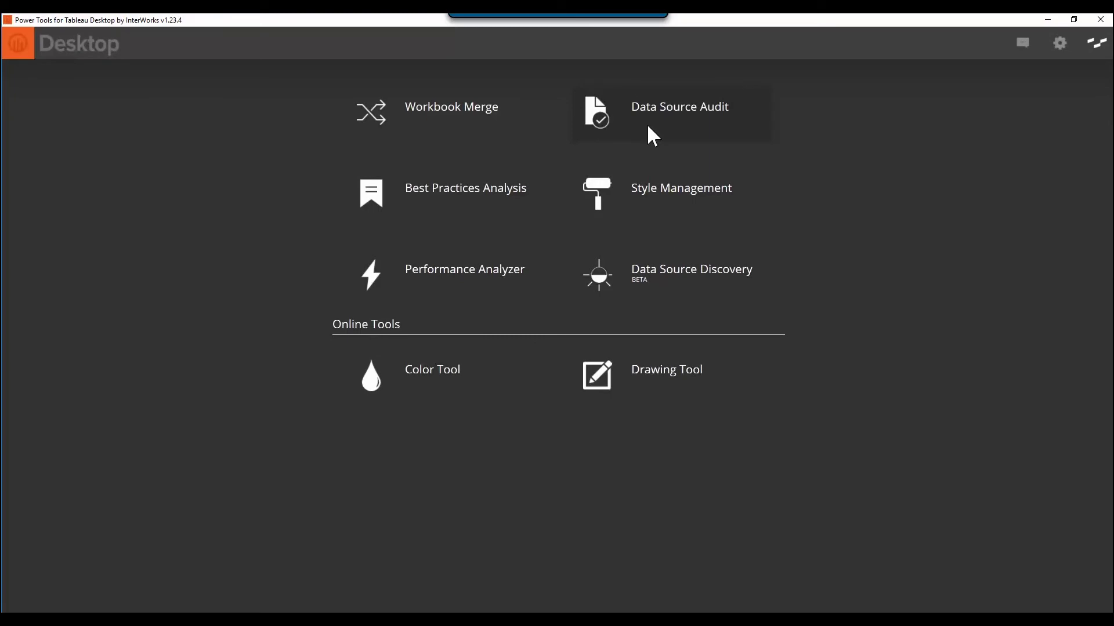
left_click(652, 136)
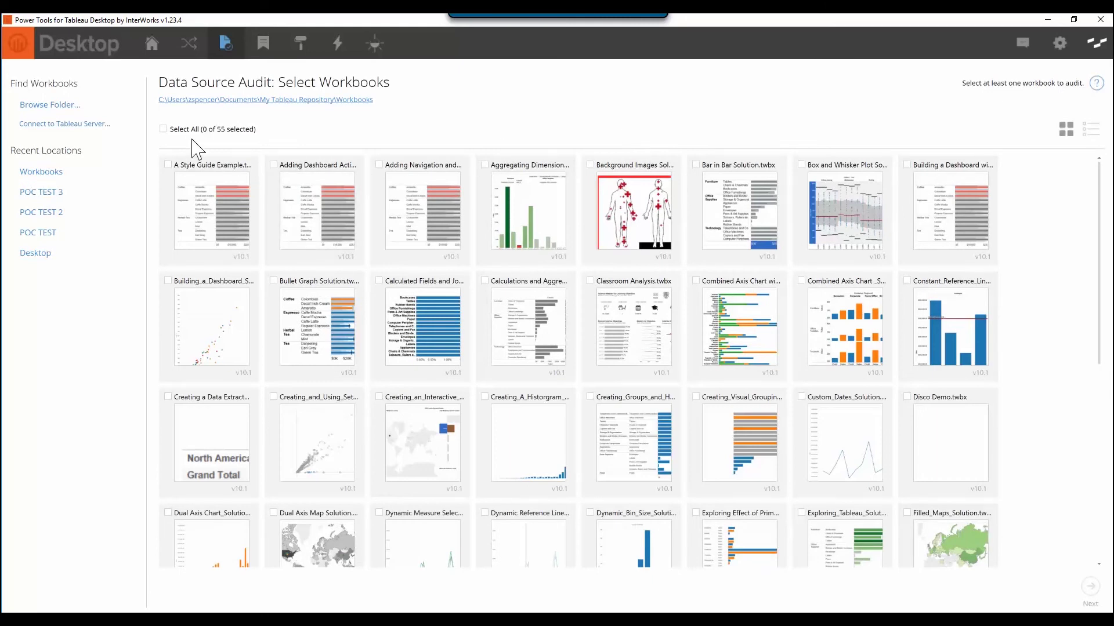
left_click(164, 128)
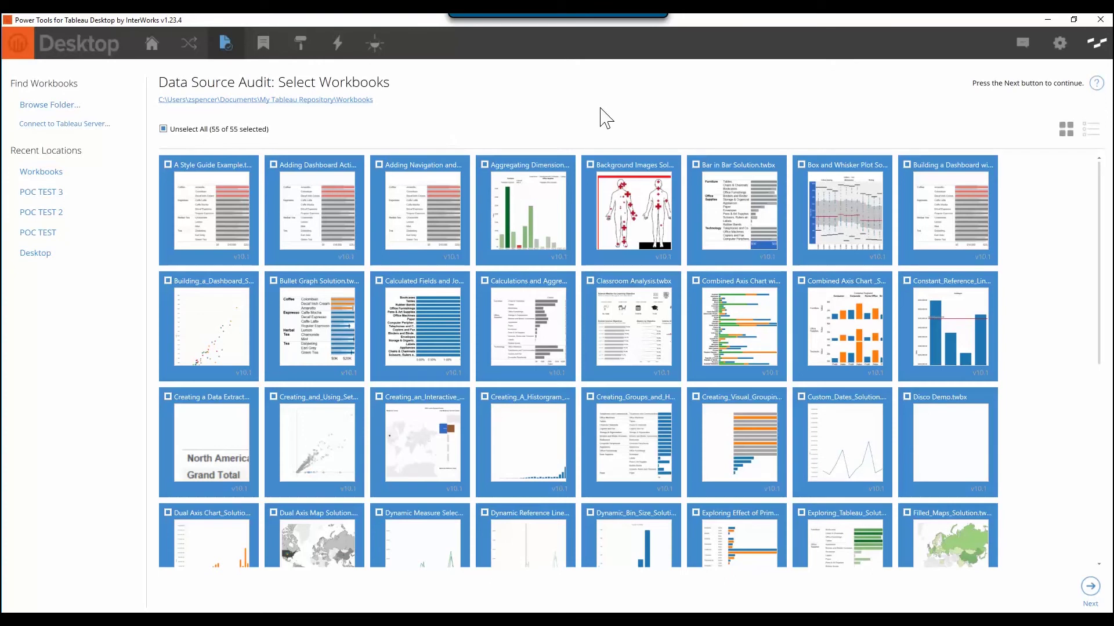
left_click(1091, 587)
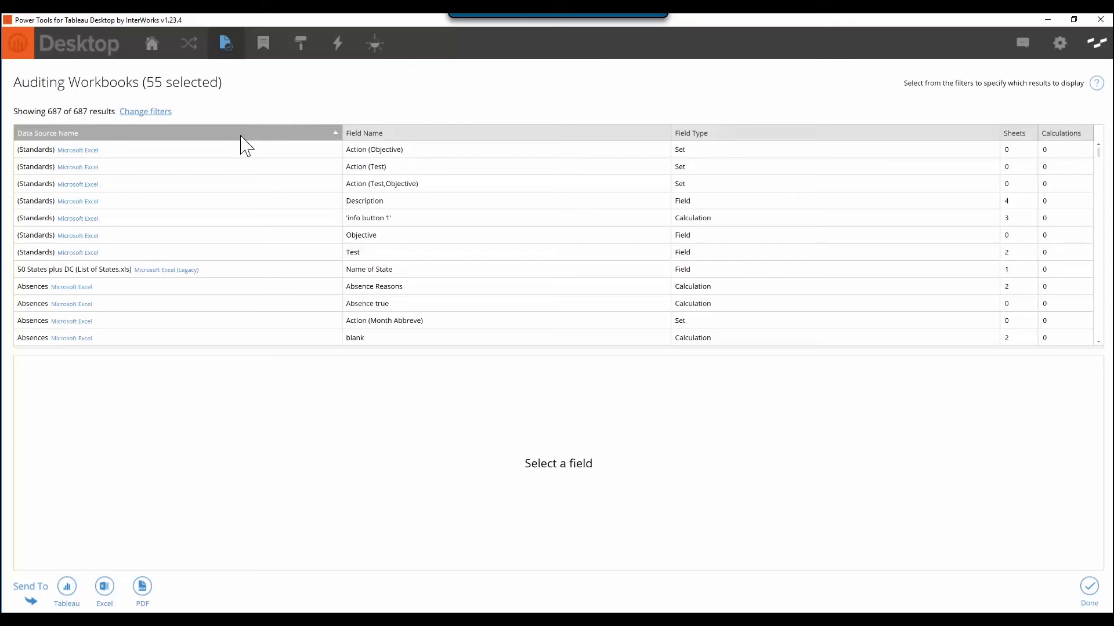
Scroll through the 687 audit results, then return to the top of the table.
scroll(230, 271, "down", 10)
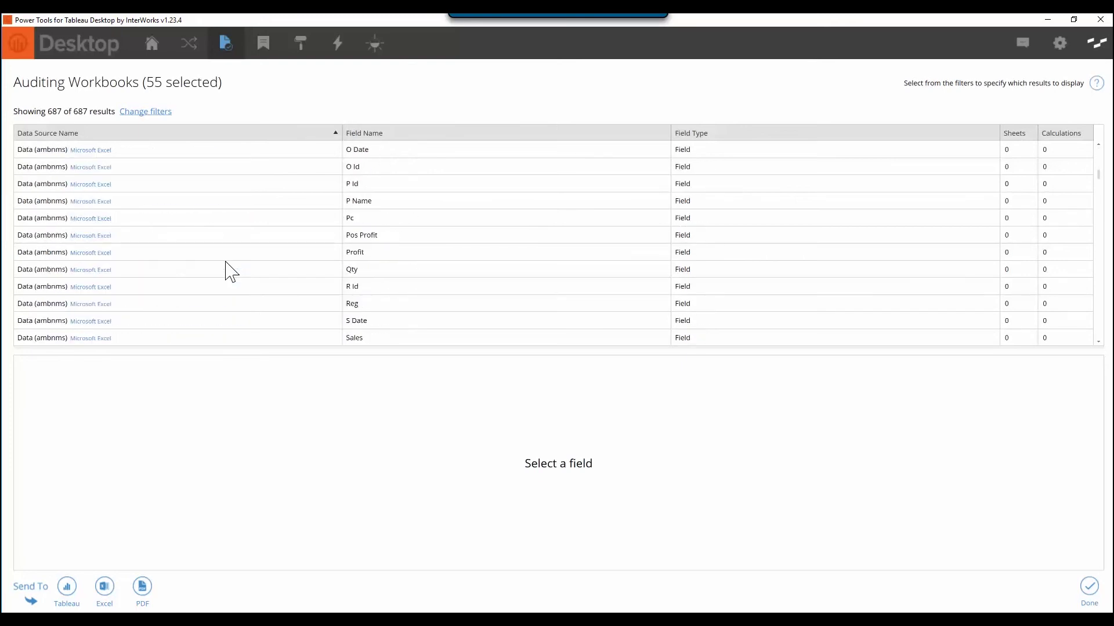
scroll(231, 271, "down", 15)
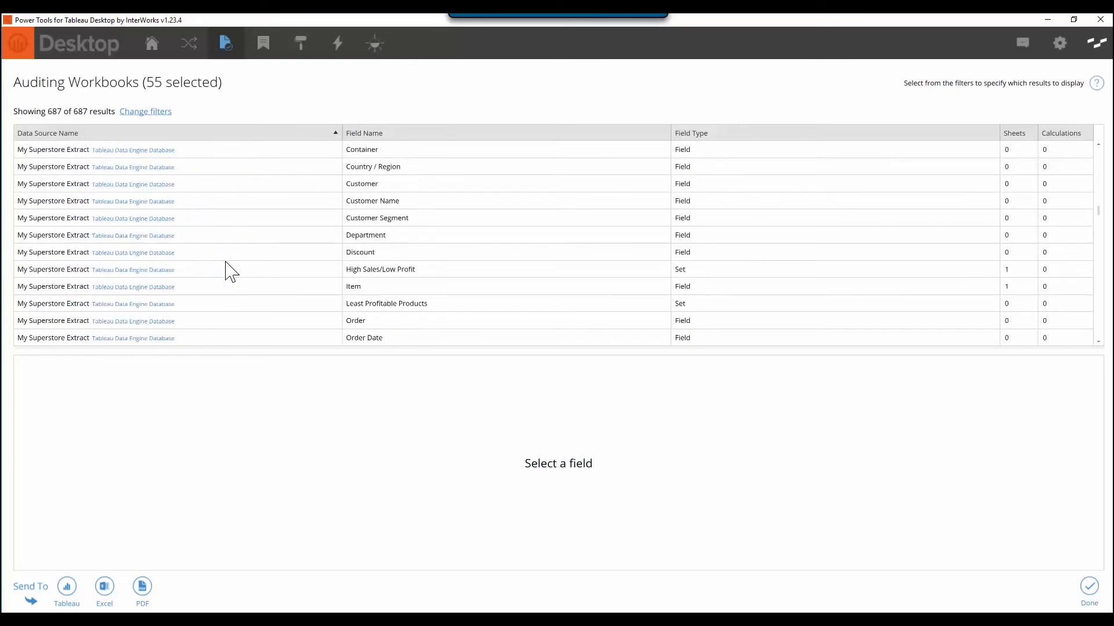
scroll(231, 271, "down", 15)
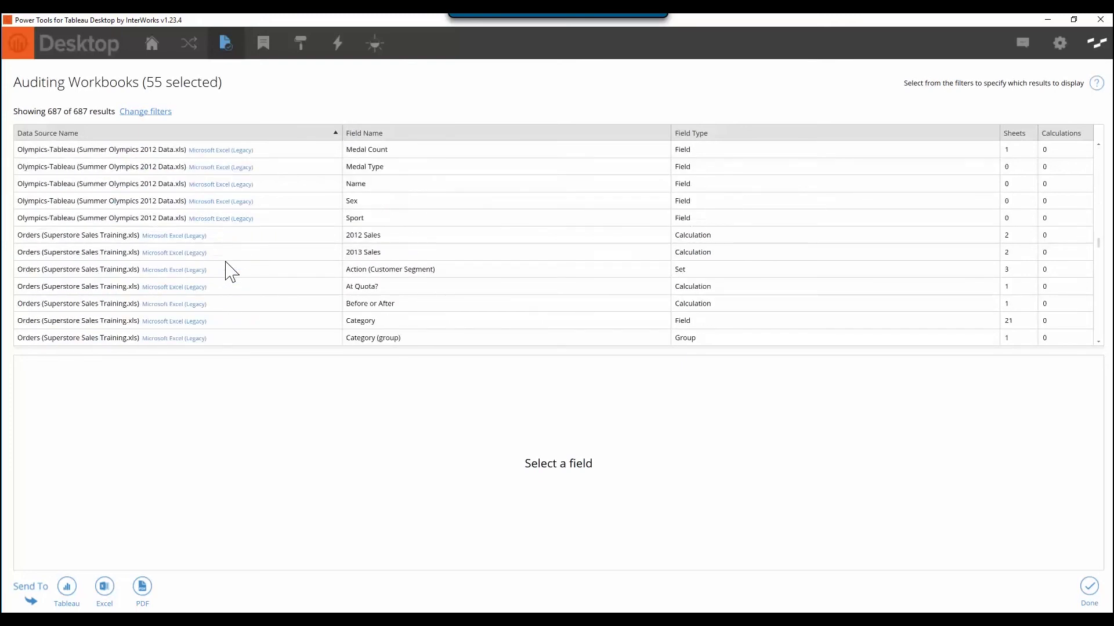
scroll(231, 271, "down", 15)
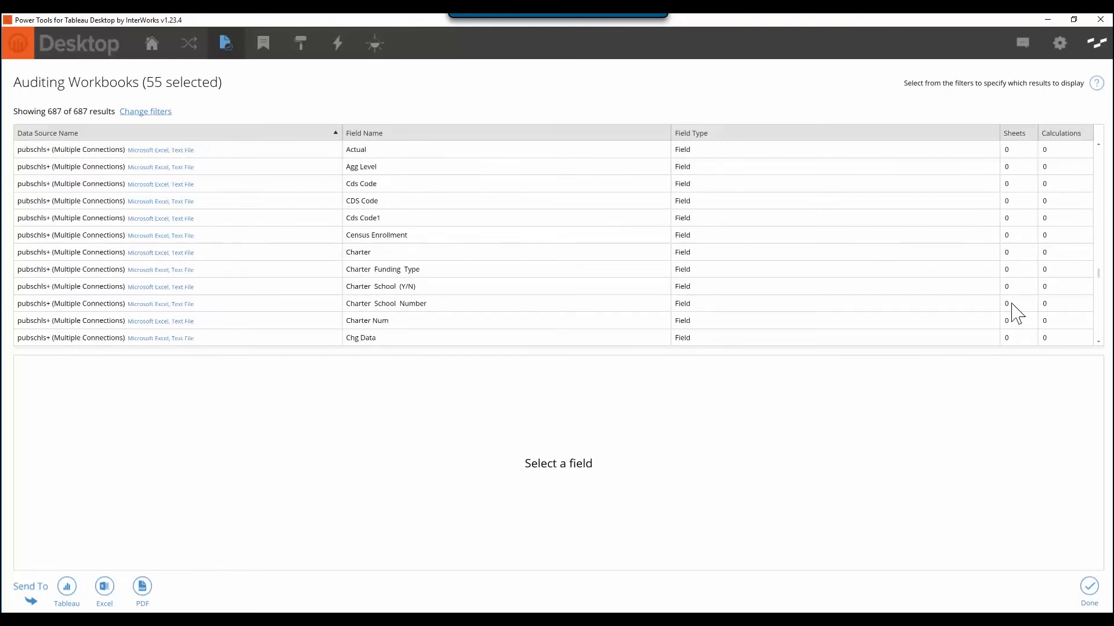
left_click_drag(1098, 272, 1098, 144)
Sort by Field Type, then view the 2012 Scores field's Sheets (7) and Calculations (2).
left_click(803, 134)
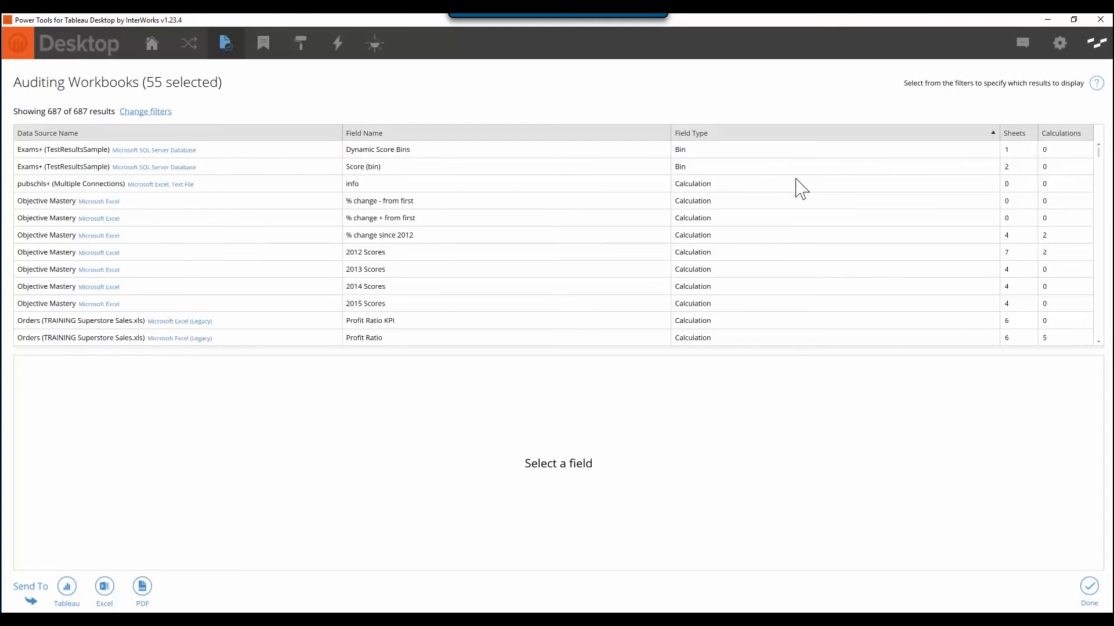
left_click(789, 253)
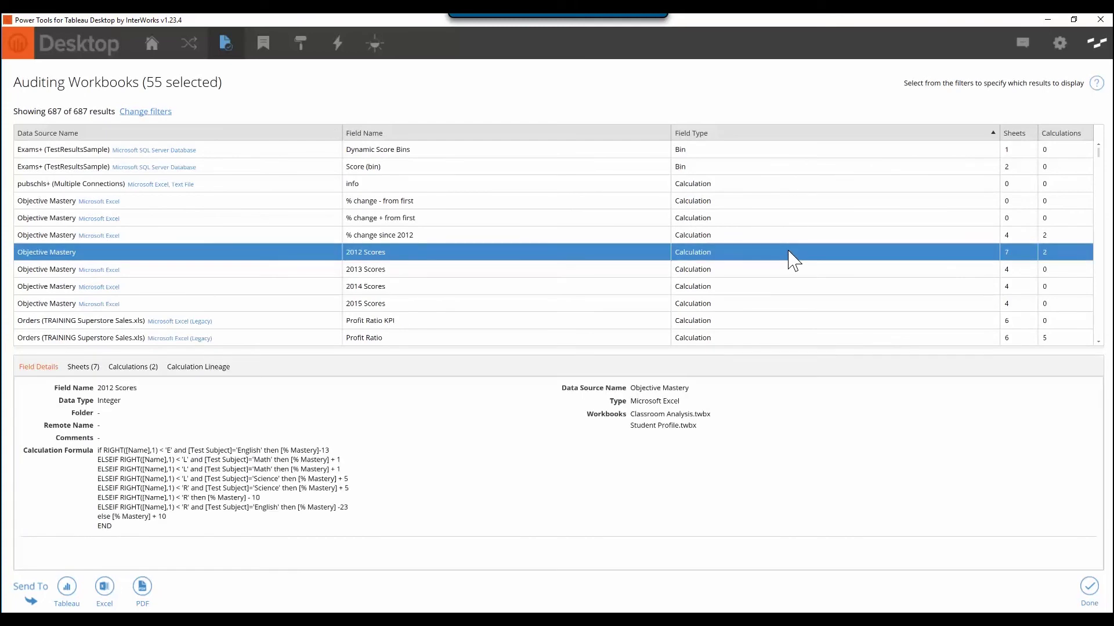
left_click(84, 367)
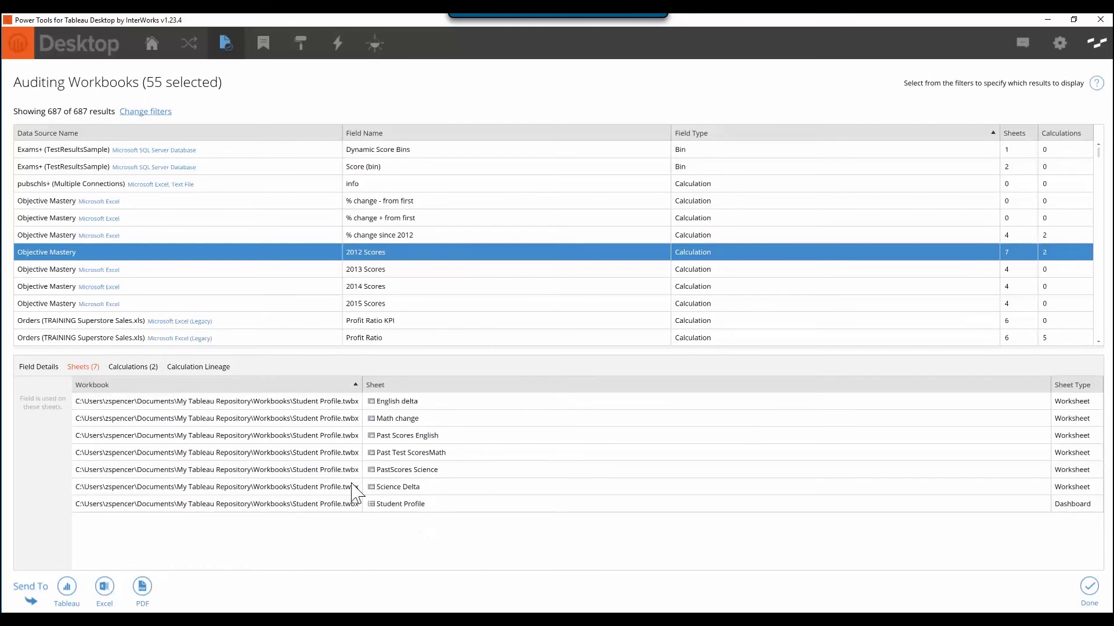
left_click(152, 367)
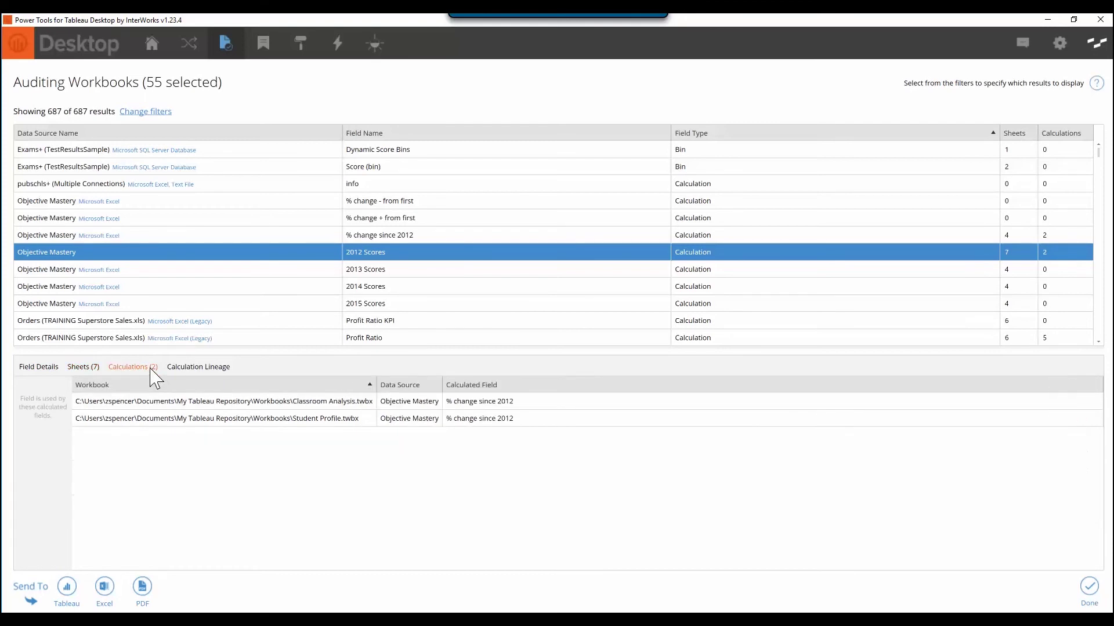
Send the audit results to Tableau, saving the workbook as audit.
left_click(67, 588)
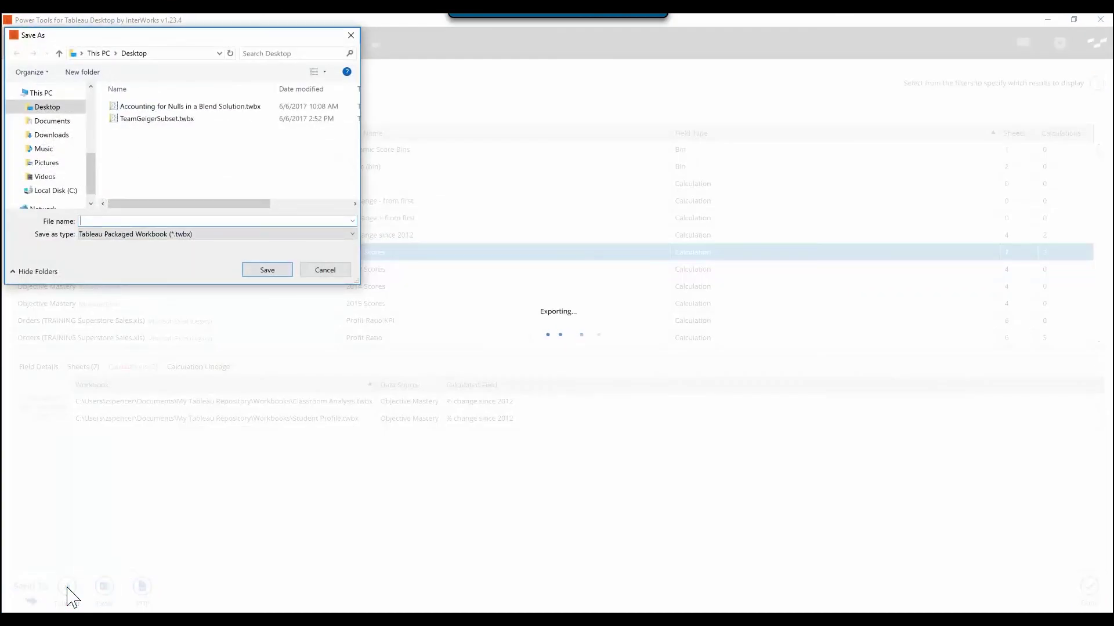
type("audit")
left_click(267, 270)
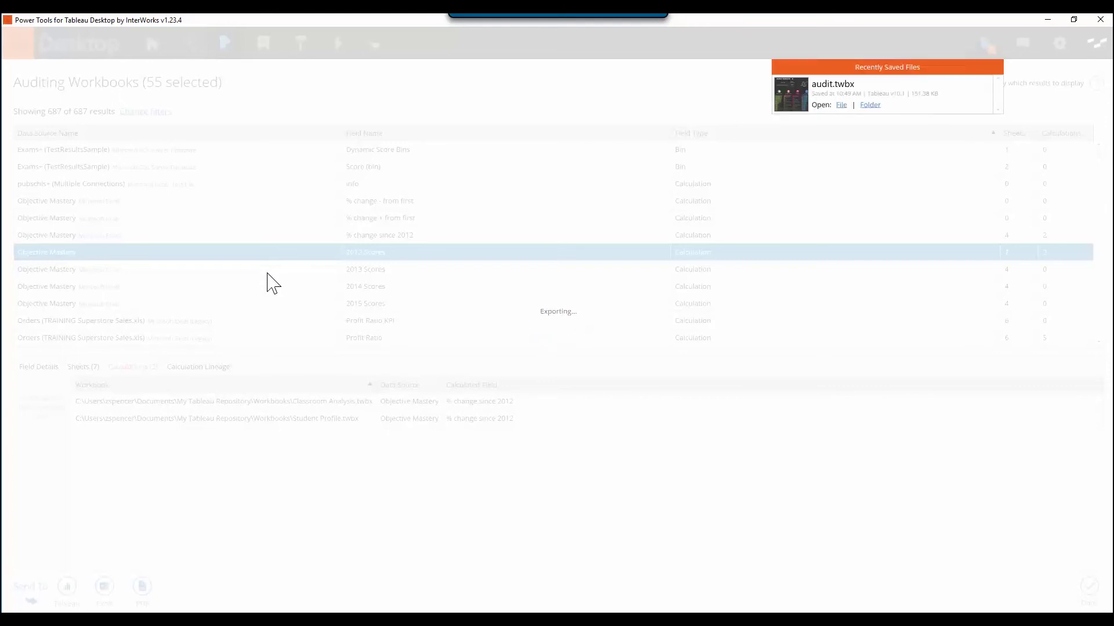
Open audit.twbx in Tableau and read the Connection Types treemap tooltips.
left_click(841, 107)
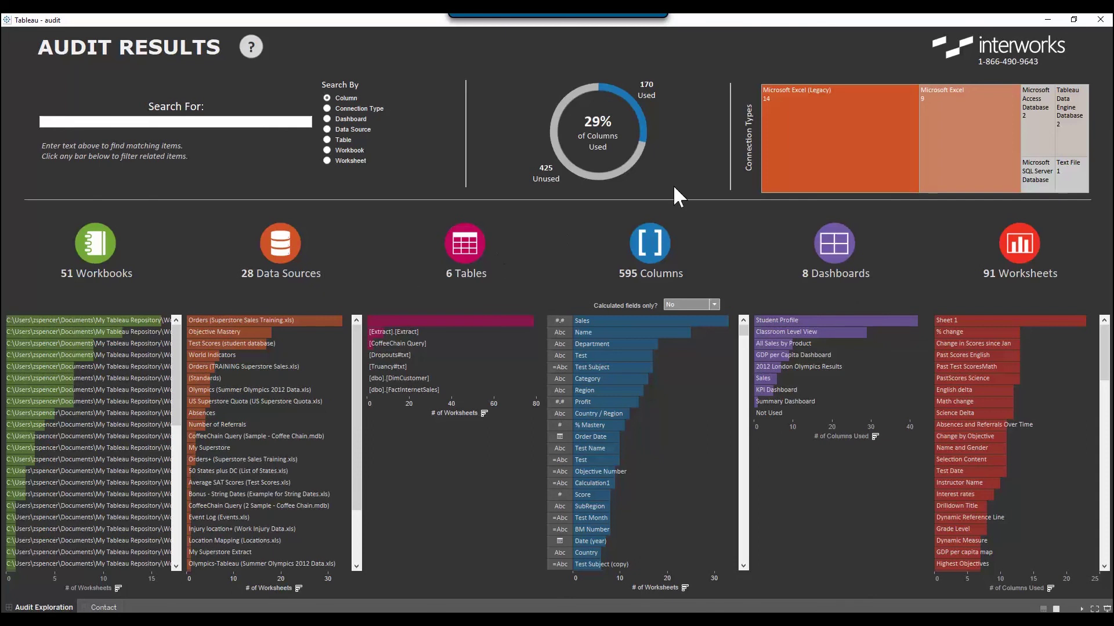
mouse_move(992, 145)
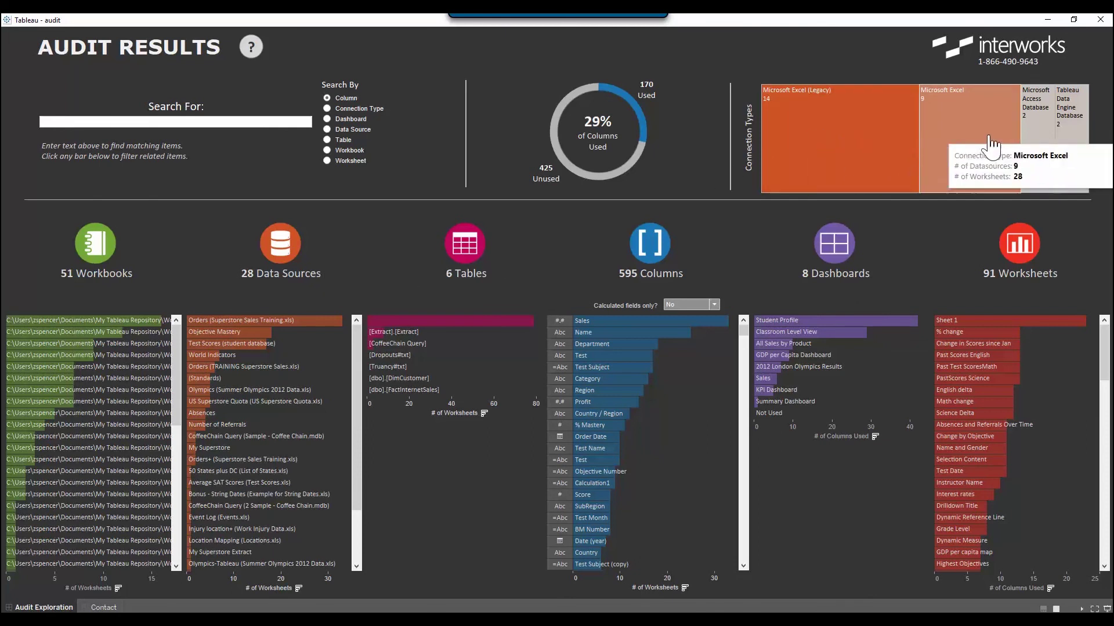
mouse_move(1079, 134)
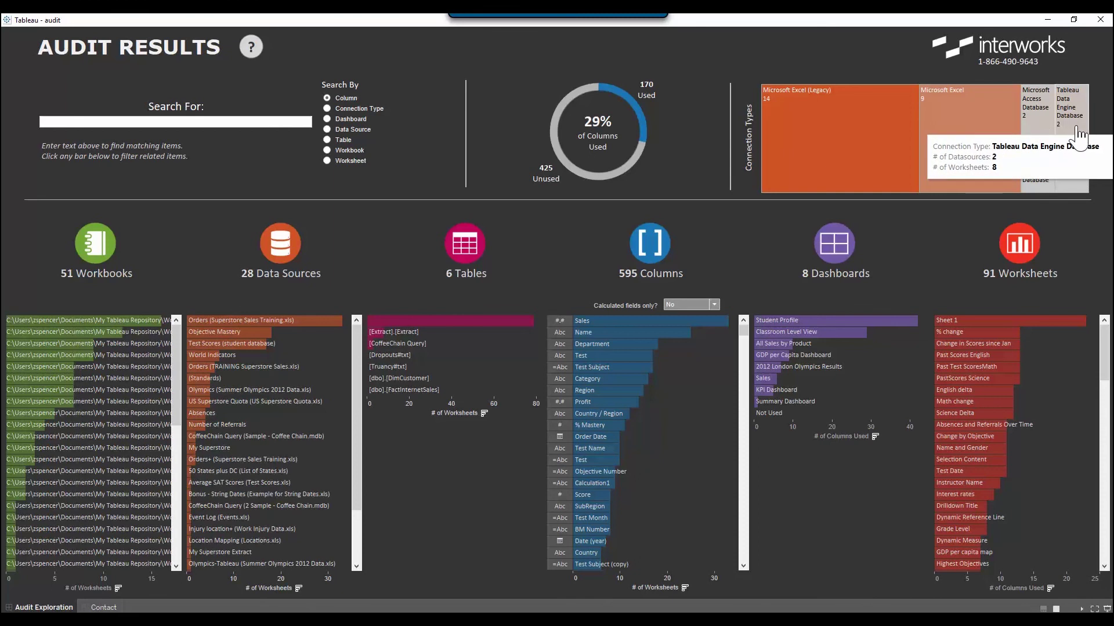
mouse_move(1044, 192)
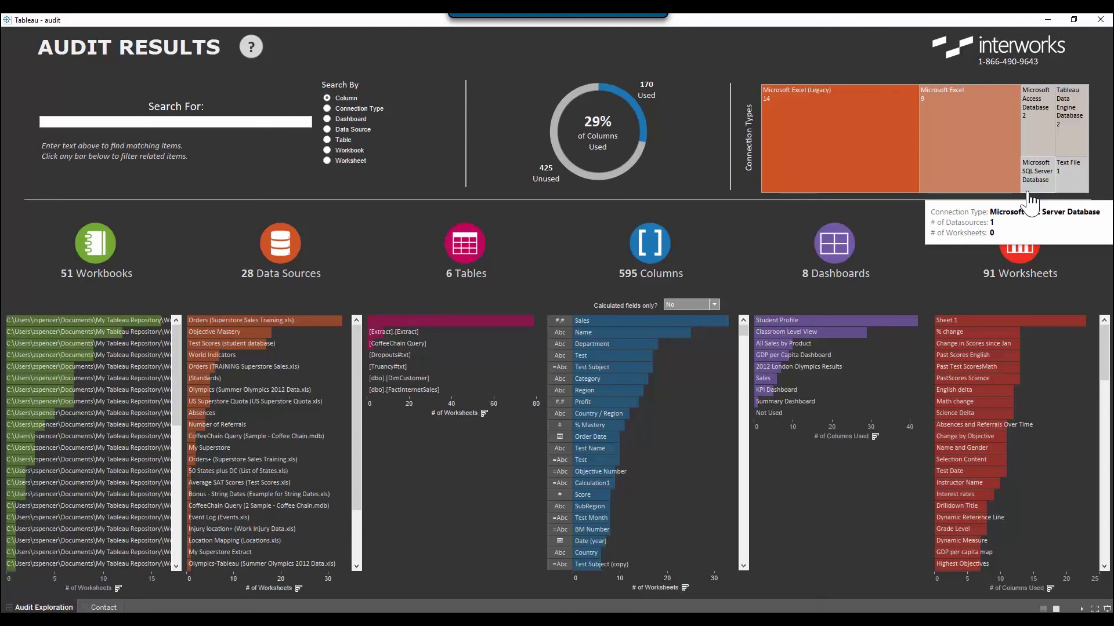
Filter the dashboard to Tableau Data Engine connections, then apply and clear a World Indicators filter.
left_click(1070, 132)
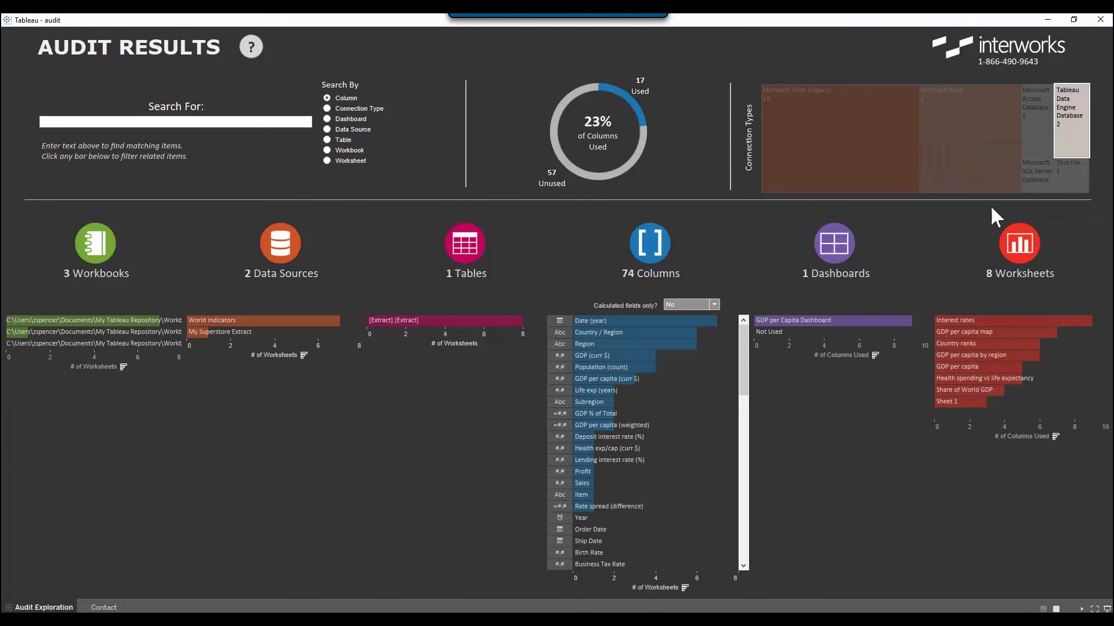
mouse_move(631, 384)
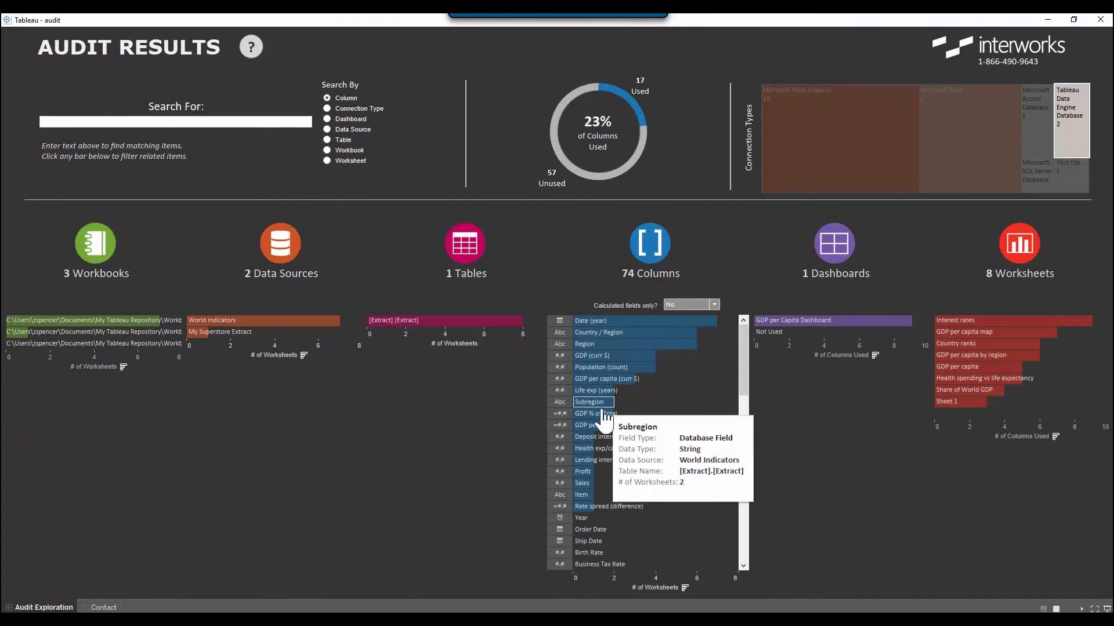
mouse_move(597, 418)
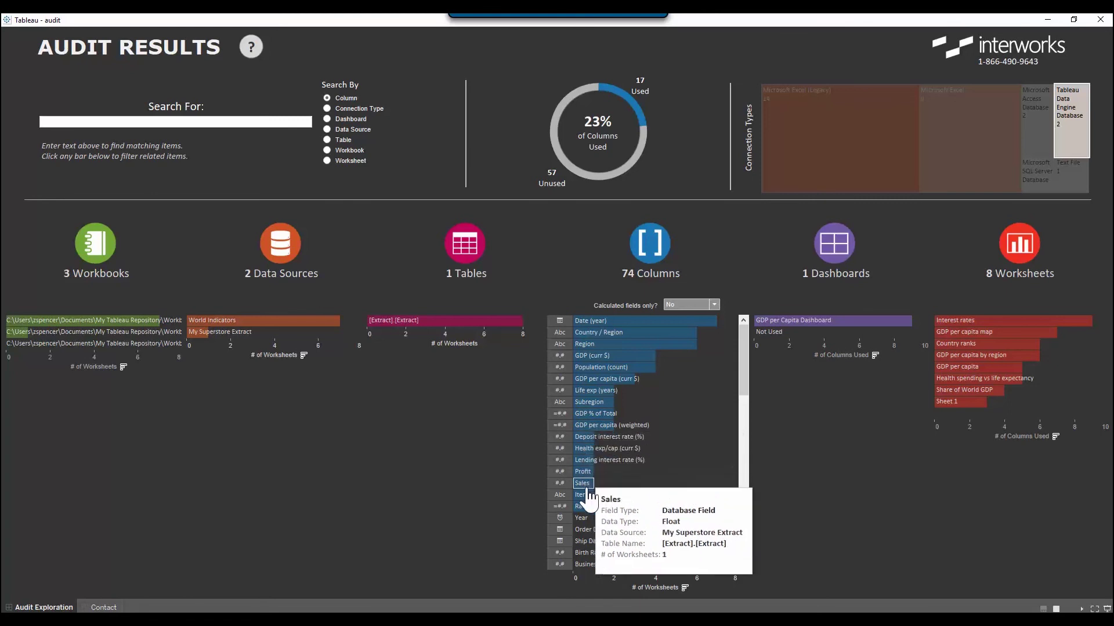
mouse_move(589, 510)
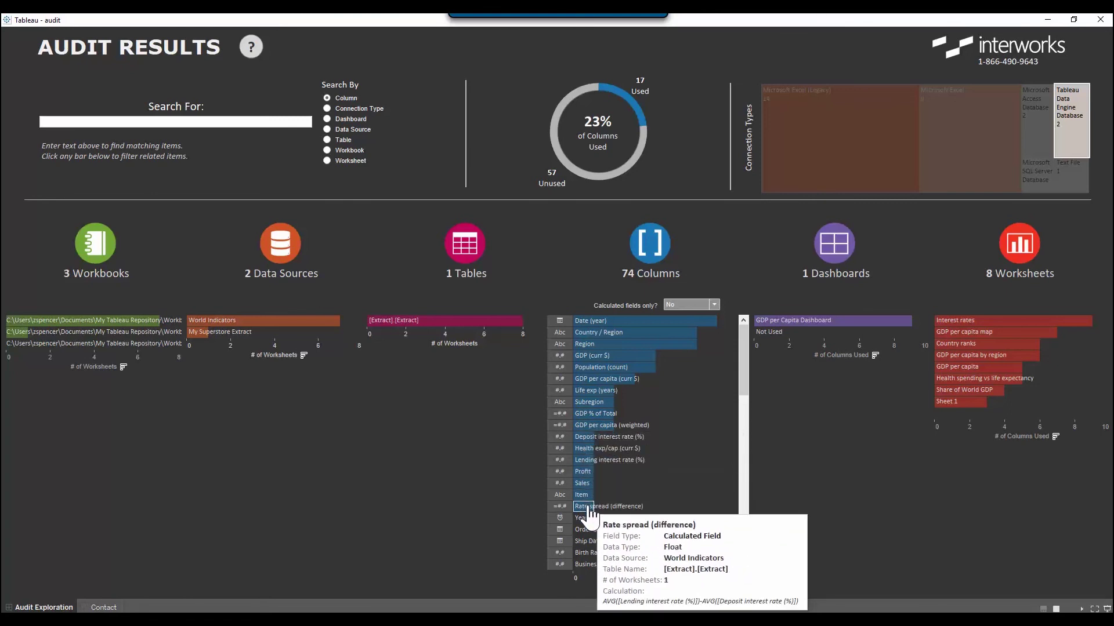
left_click(318, 322)
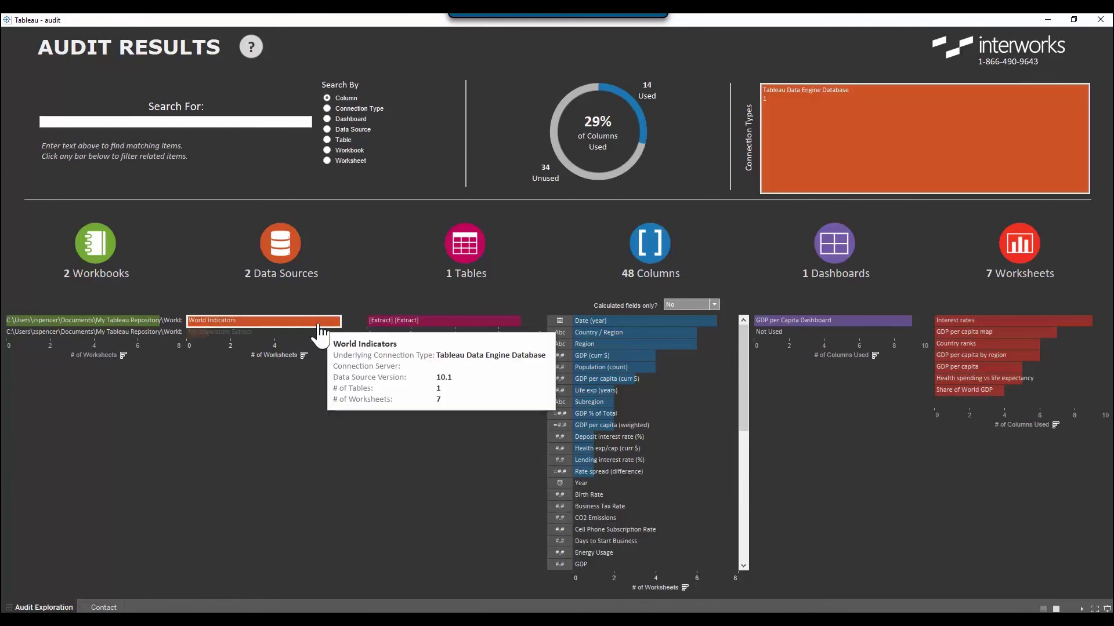
left_click(590, 426)
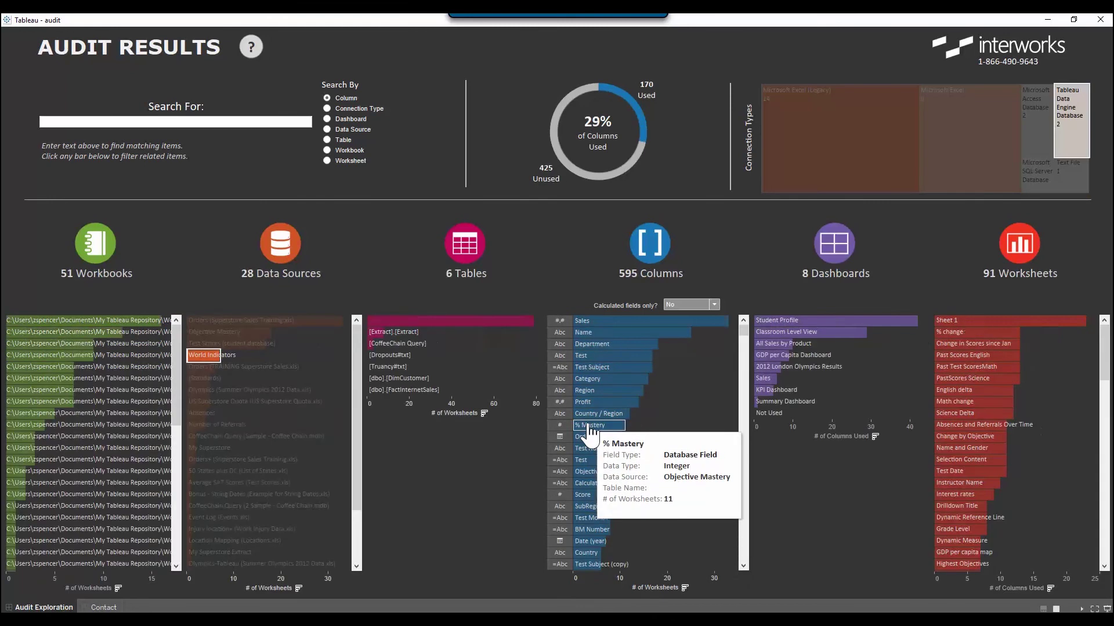
Filter the Data Sources chart to Attendance1, then to FactInternetSales+.
mouse_move(203, 450)
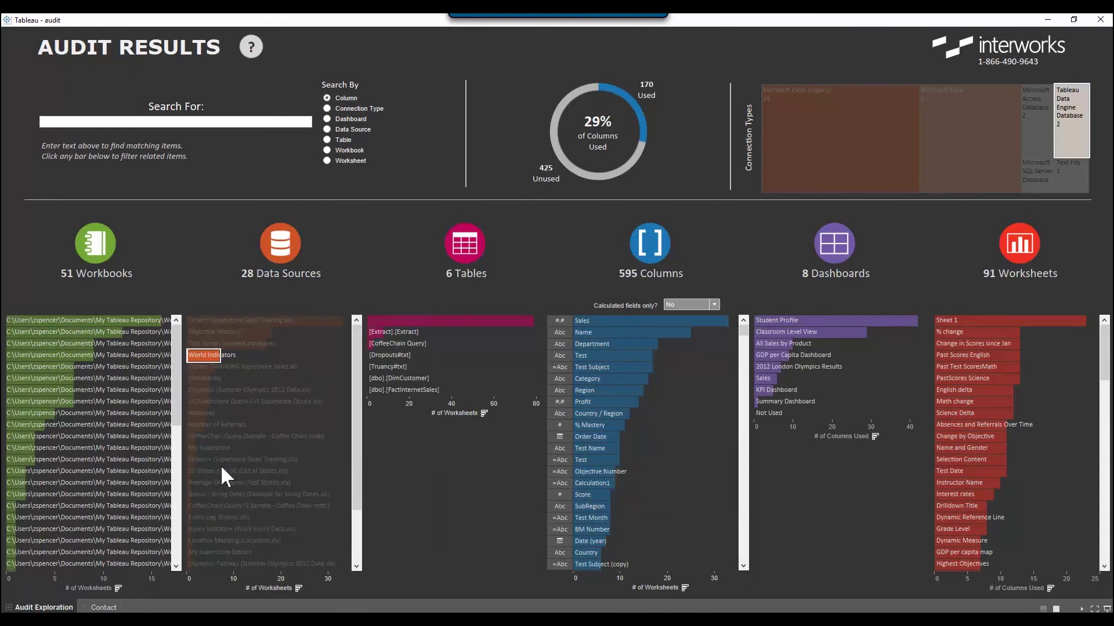
left_click_drag(358, 426, 351, 536)
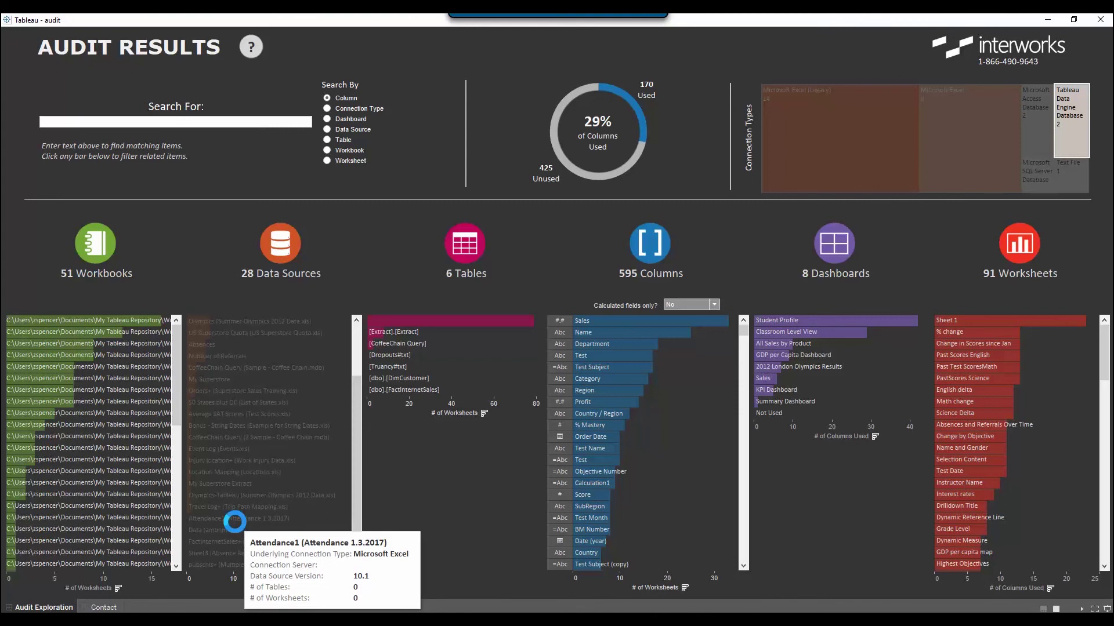
left_click(235, 522)
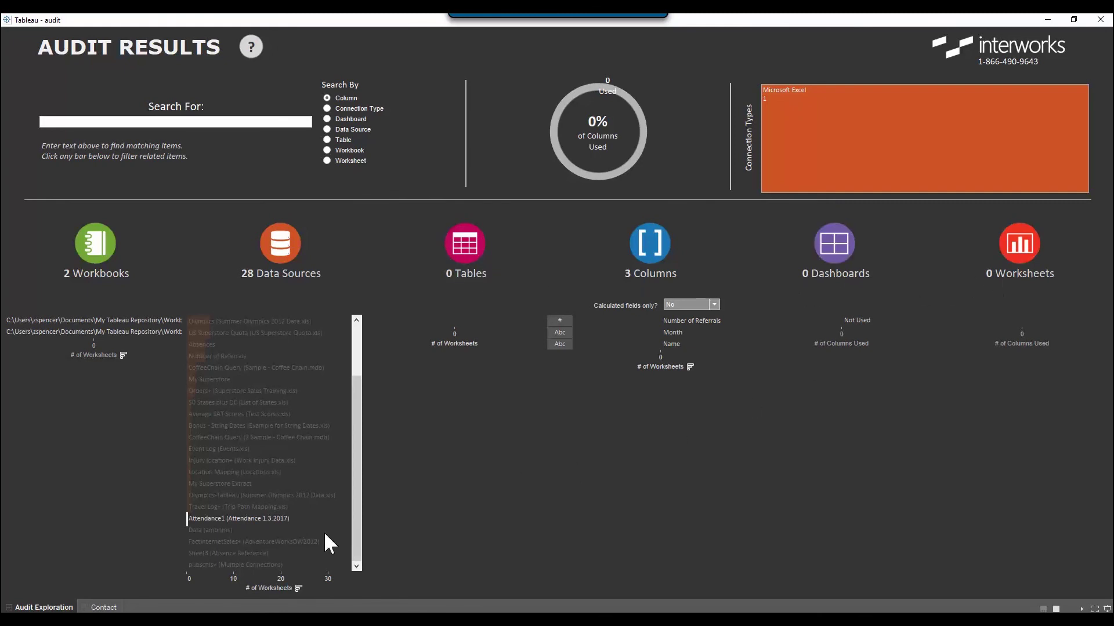
left_click(255, 543)
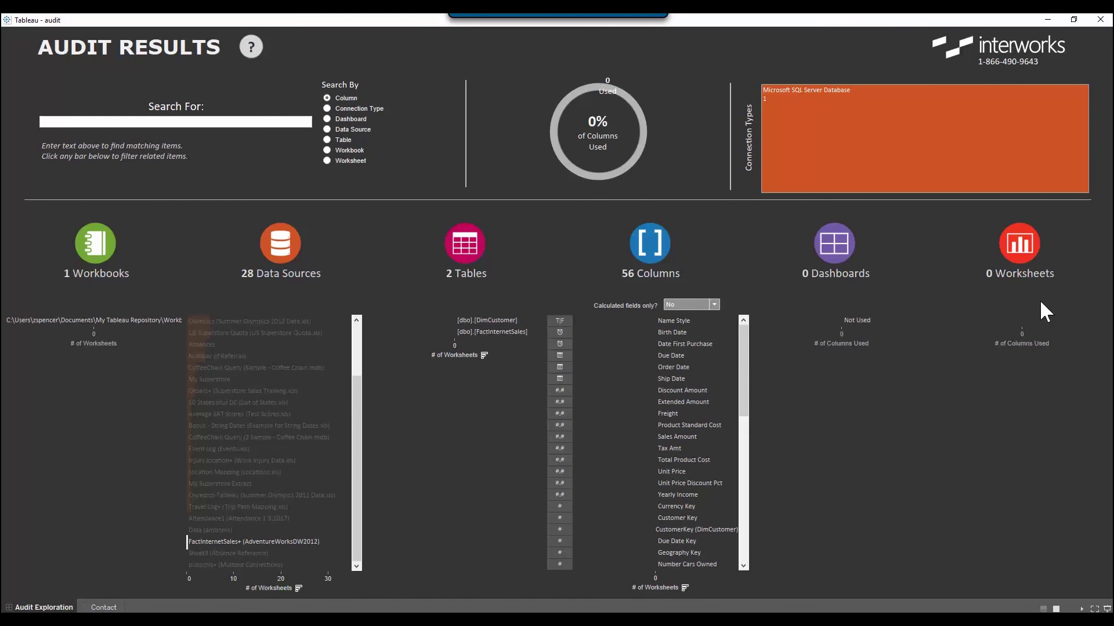
Return to the browser's Tools > Desktop page and open the free 14-day trial download form.
key("alt+Tab")
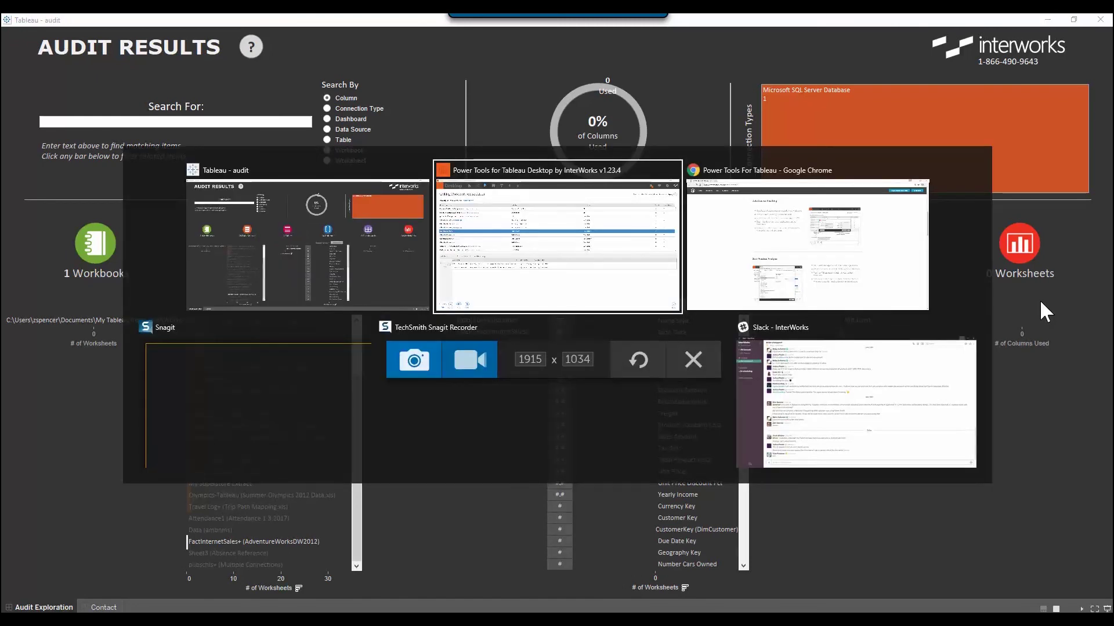
key("Tab")
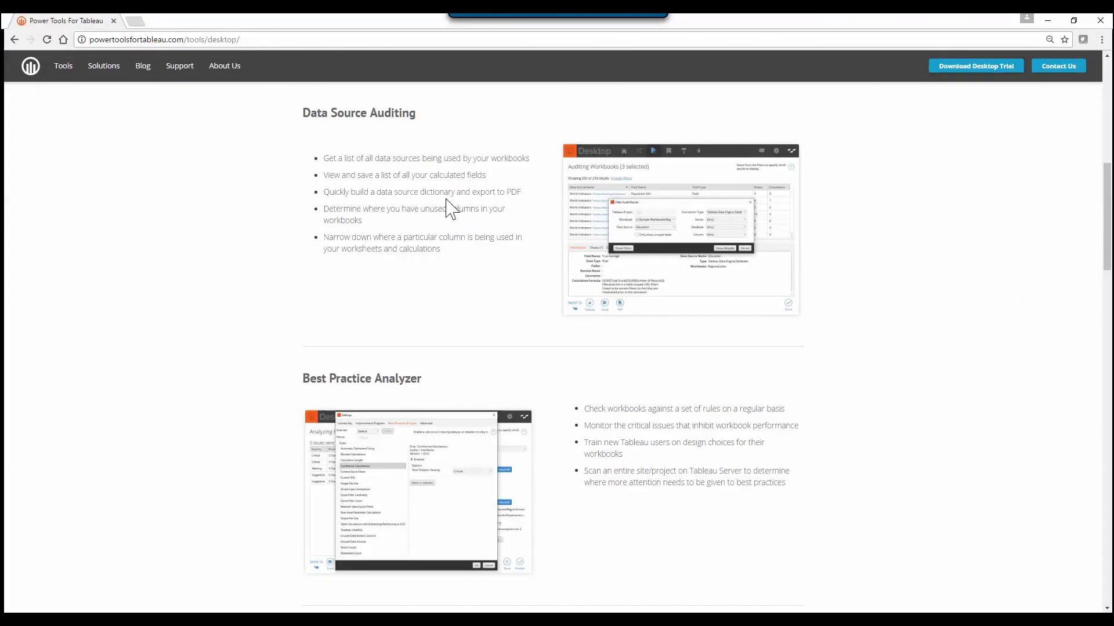
mouse_move(64, 75)
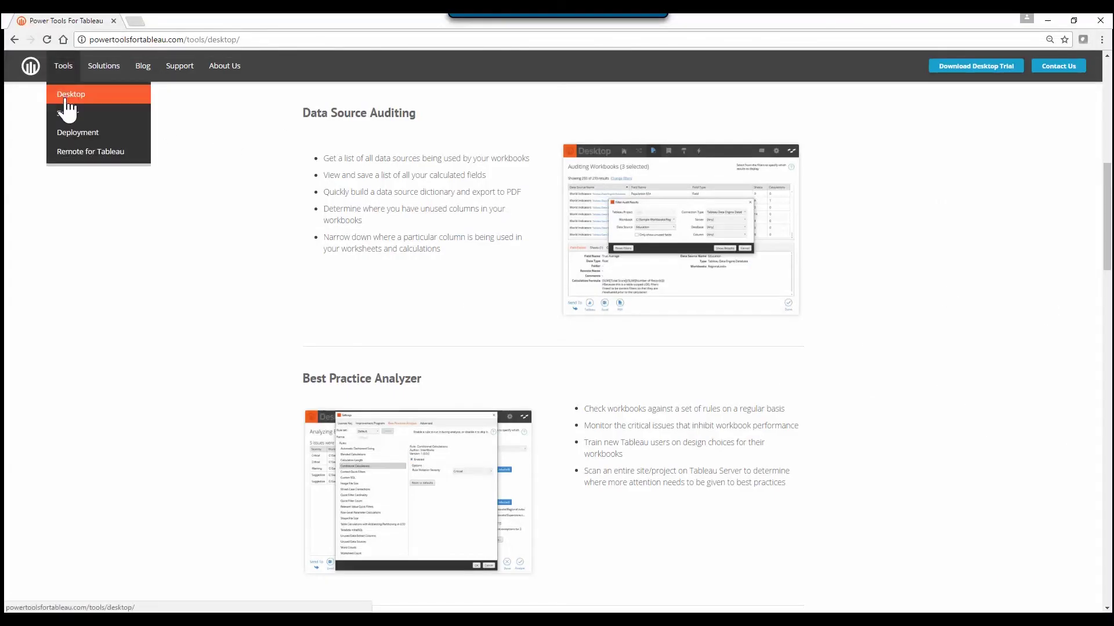
left_click(65, 96)
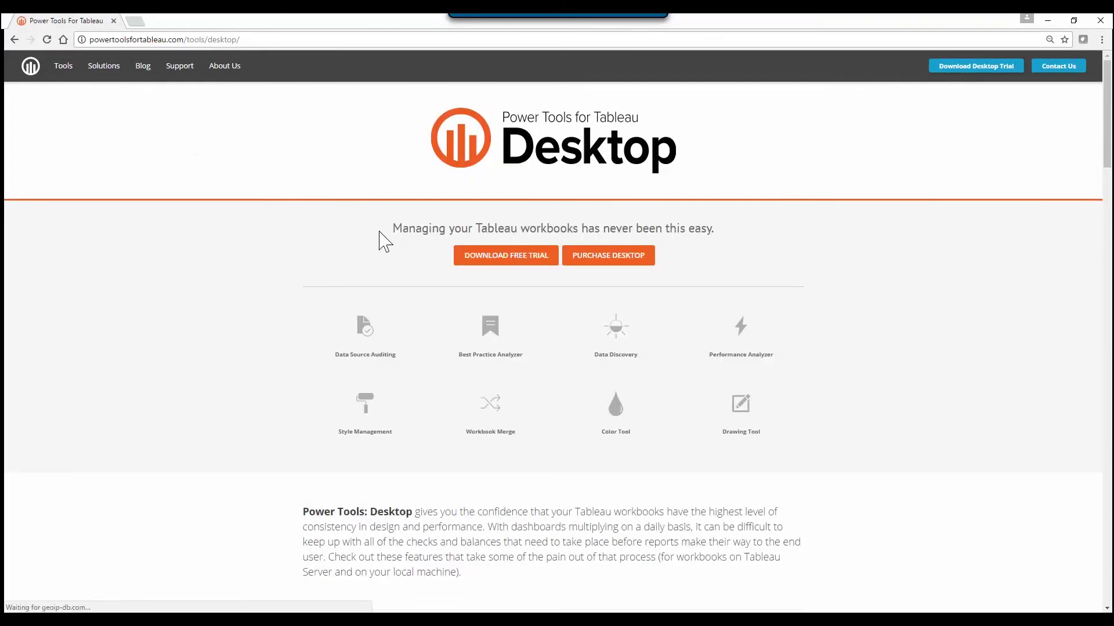
left_click(490, 262)
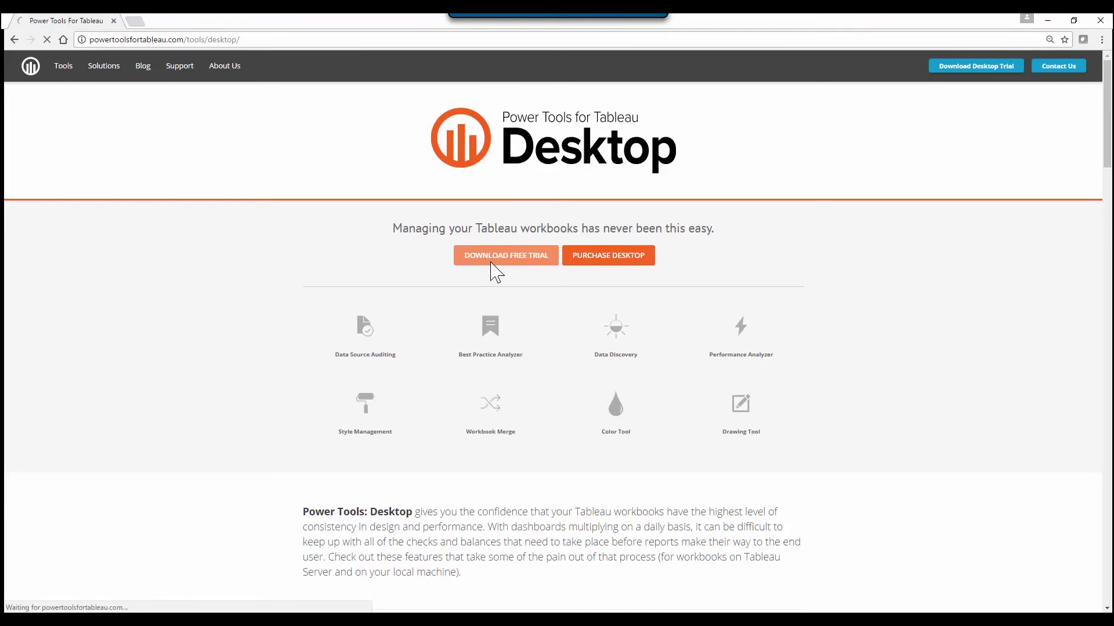